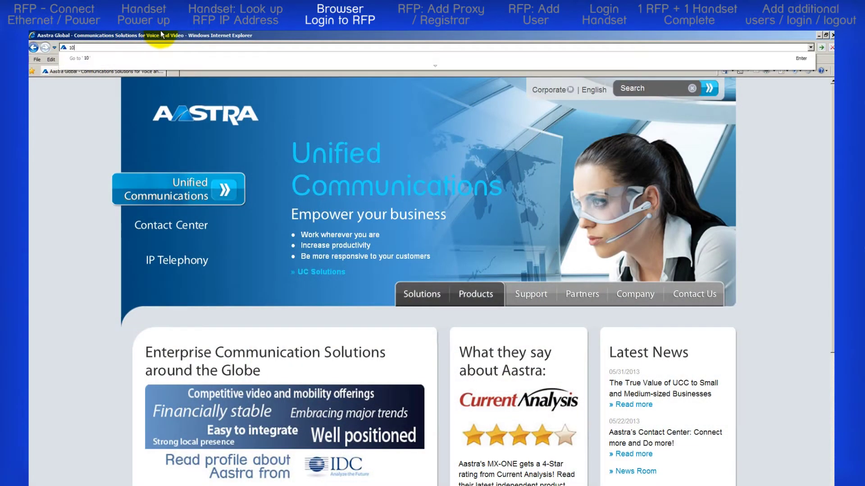
{"action": "type", "text": "70.10"}
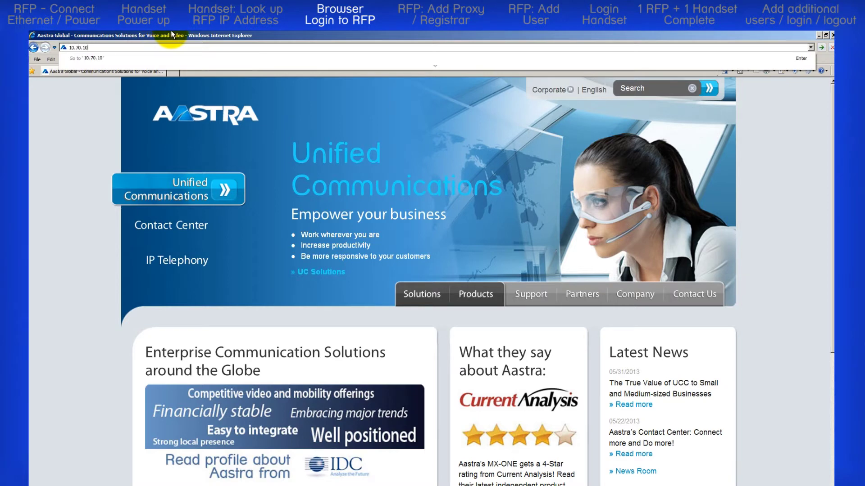
{"action": "type", "text": "9.159"}
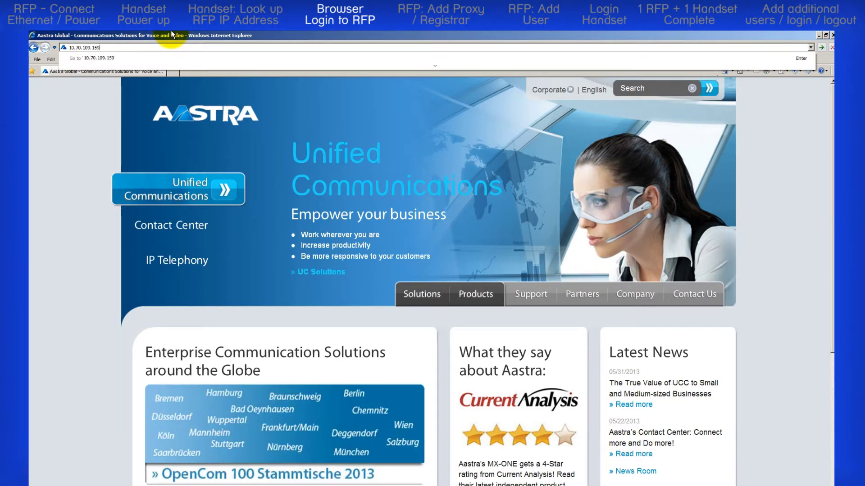
Step: Load 10.70.109.159 and continue past the certificate warning to the login page
{"action": "key", "text": "Return"}
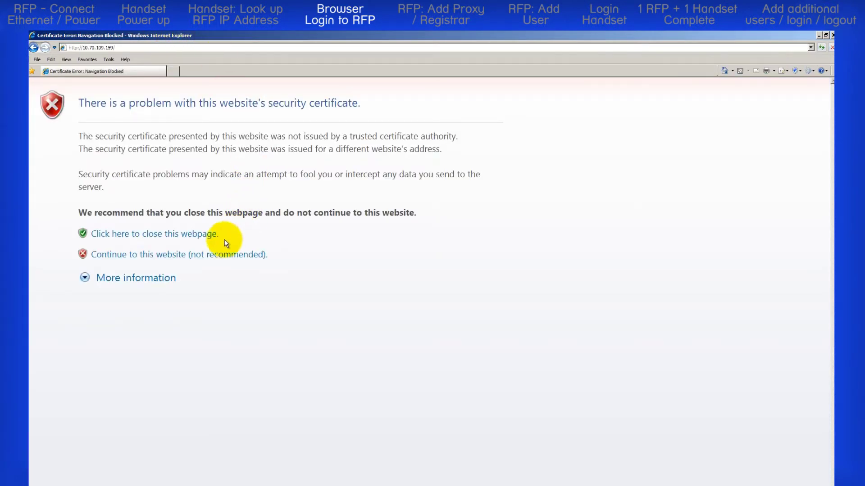
{"action": "left_click", "coordinate": [212, 255]}
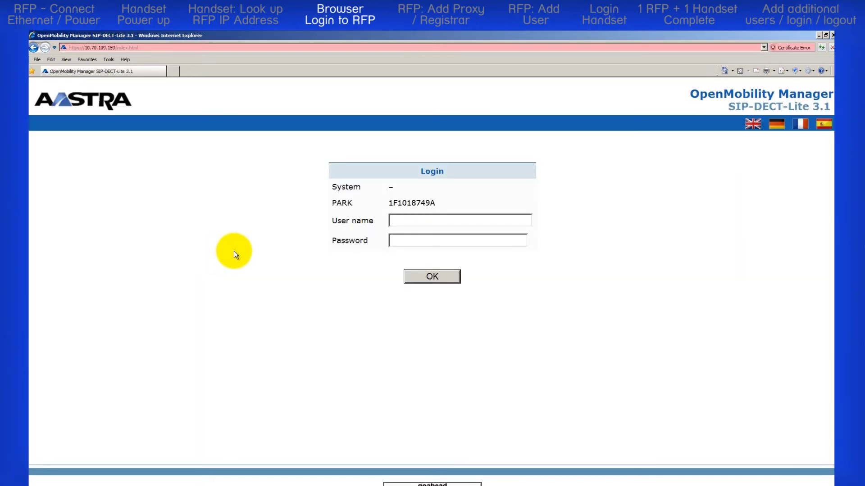
Step: Log in, accept the EULA, and expand the System section in the navigation
{"action": "left_click", "coordinate": [430, 220]}
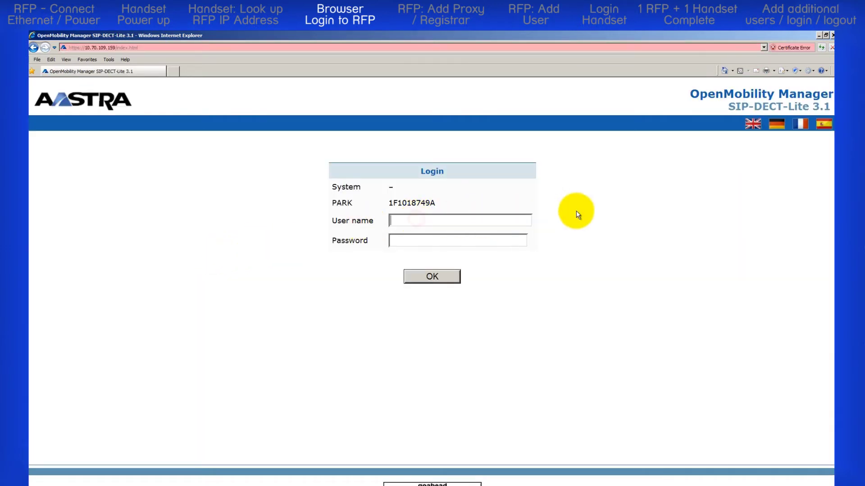
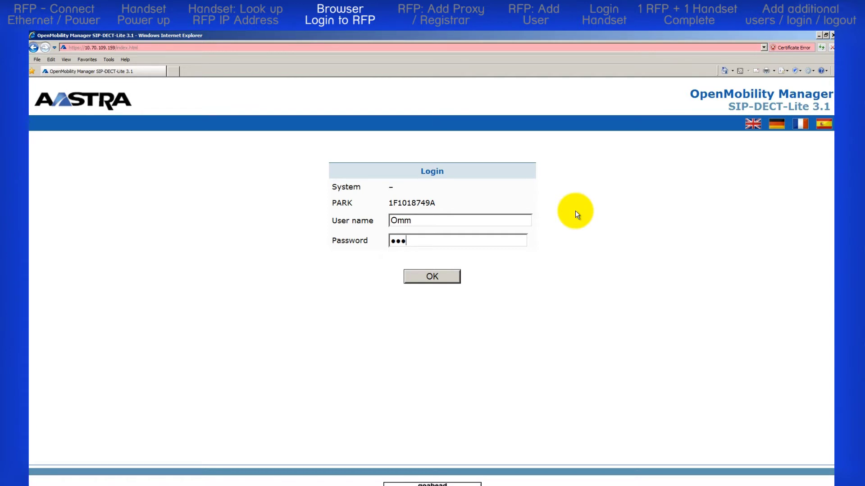
{"action": "key", "text": "Return"}
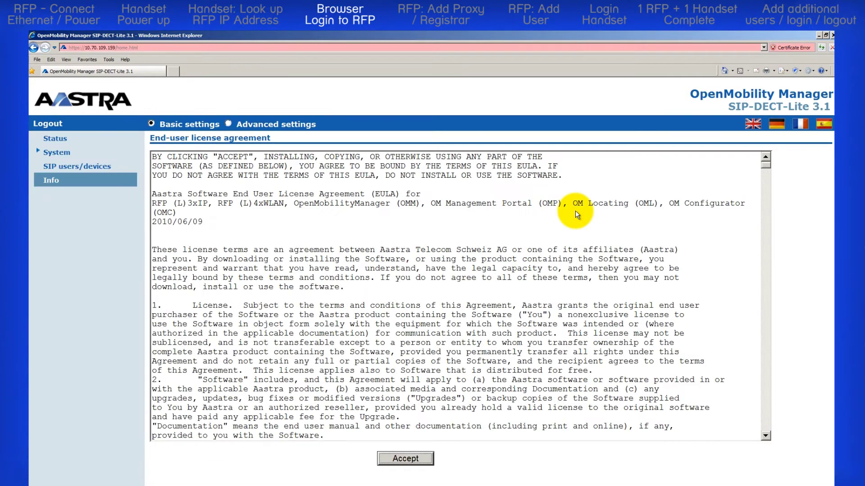
{"action": "left_click", "coordinate": [406, 459]}
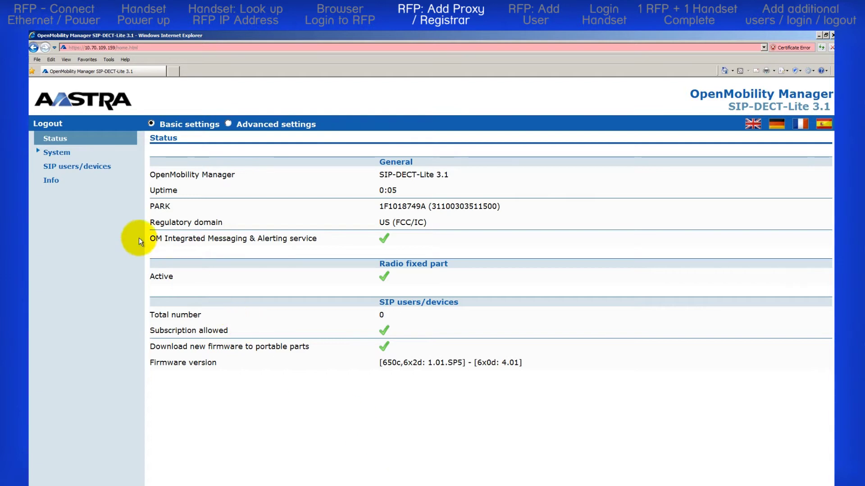
{"action": "left_click", "coordinate": [56, 152]}
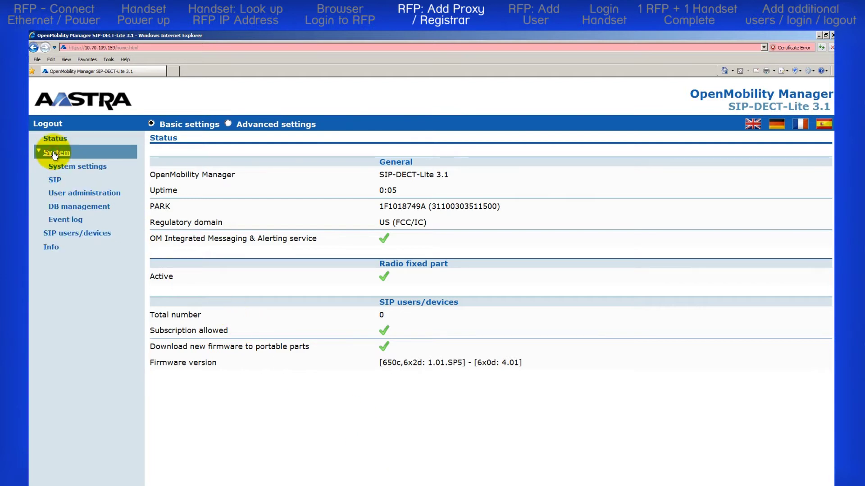
Step: Replace the proxy and registrar addresses with 10.70.113.6 (port 5060) and save
{"action": "left_click", "coordinate": [54, 180]}
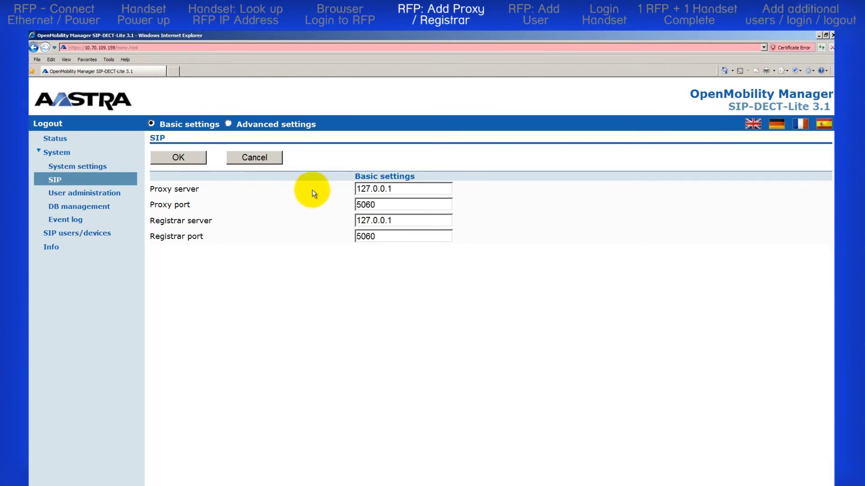
{"action": "left_click_drag", "start_coordinate": [397, 189], "coordinate": [345, 189]}
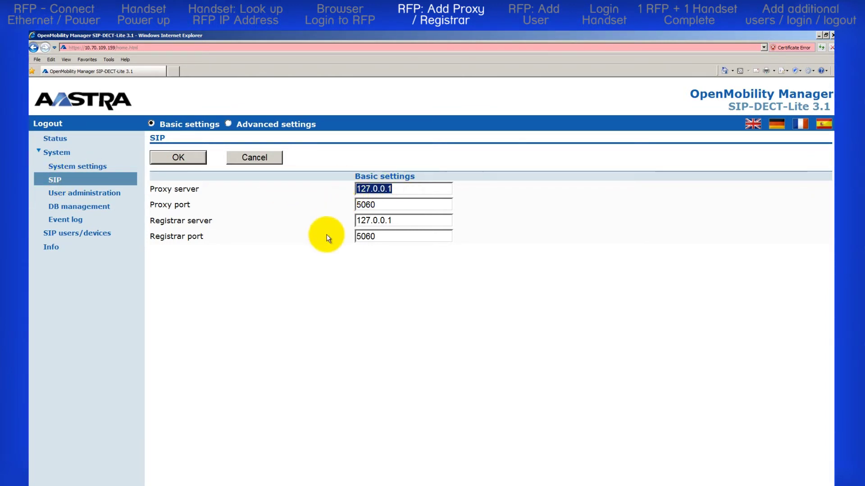
{"action": "type", "text": "10."}
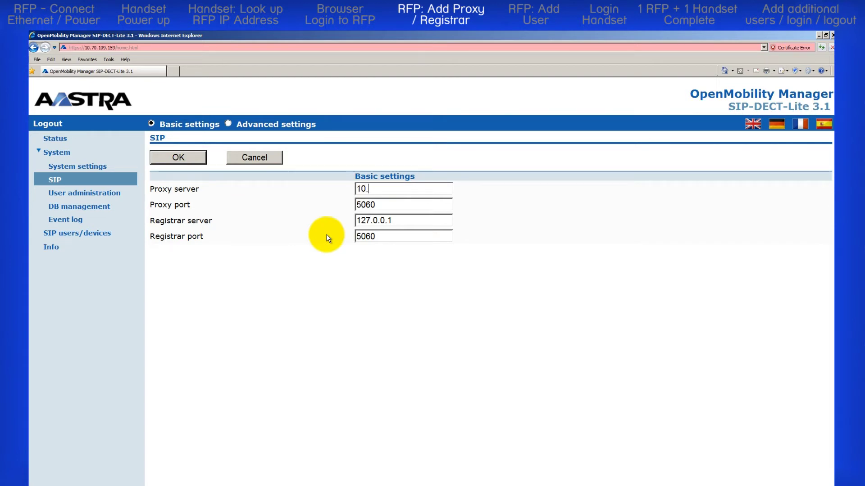
{"action": "type", "text": "70.113"}
{"action": "type", "text": ".6"}
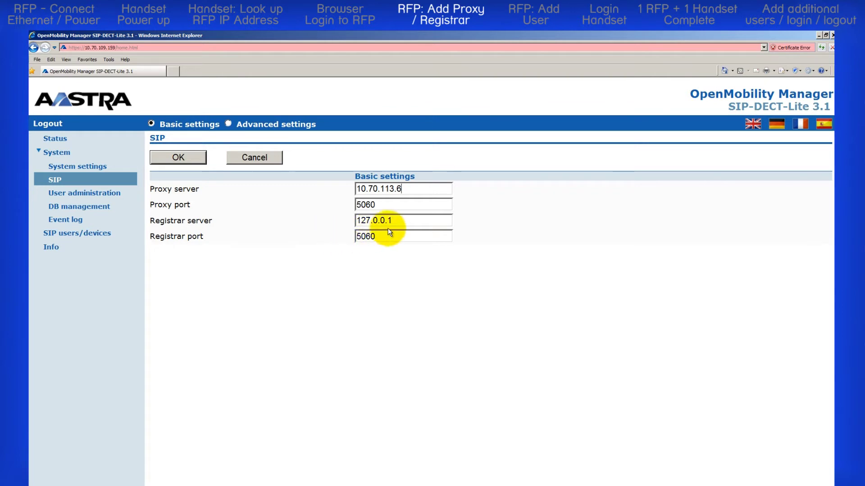
{"action": "left_click_drag", "start_coordinate": [400, 221], "coordinate": [341, 223]}
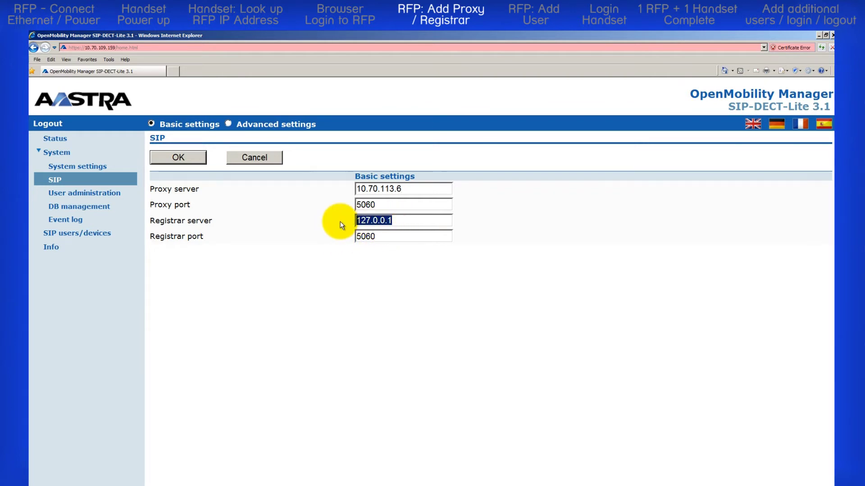
{"action": "type", "text": "10.70."}
{"action": "type", "text": "113.6"}
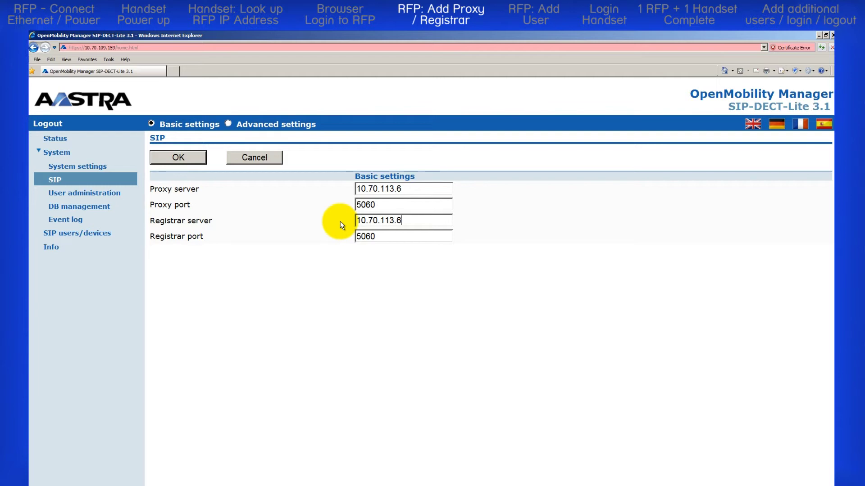
{"action": "left_click", "coordinate": [187, 156]}
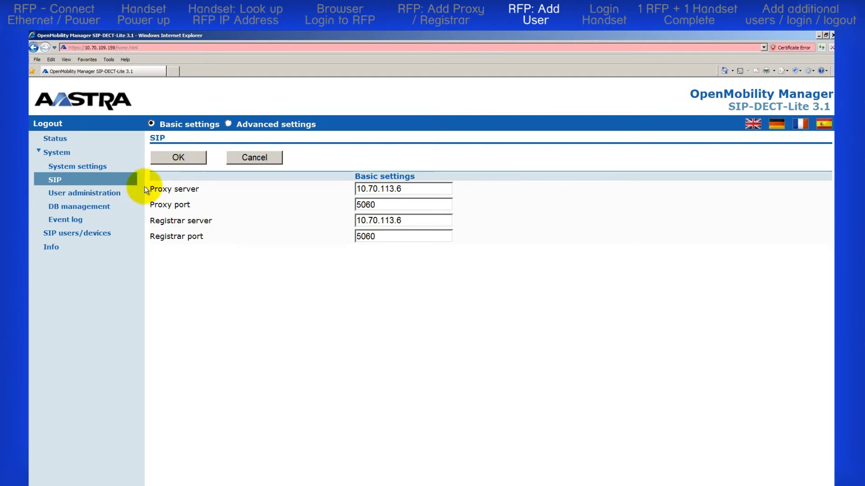
{"action": "left_click", "coordinate": [65, 236]}
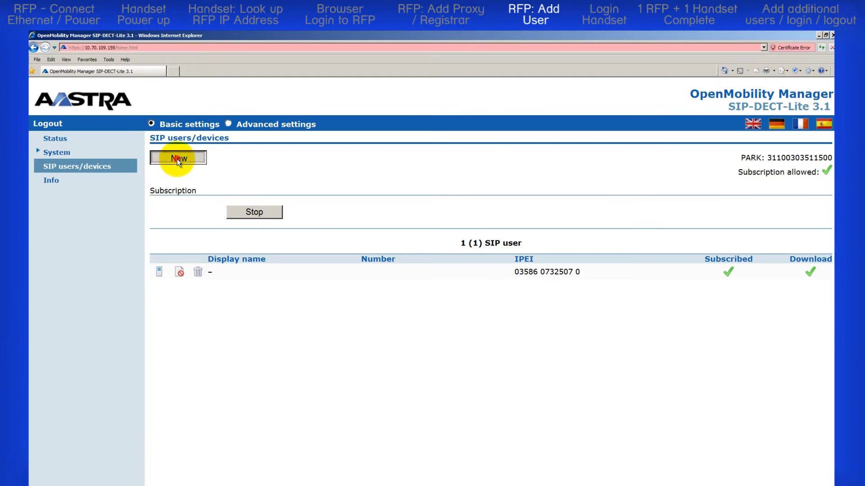
{"action": "left_click", "coordinate": [177, 159]}
{"action": "left_click", "coordinate": [214, 153]}
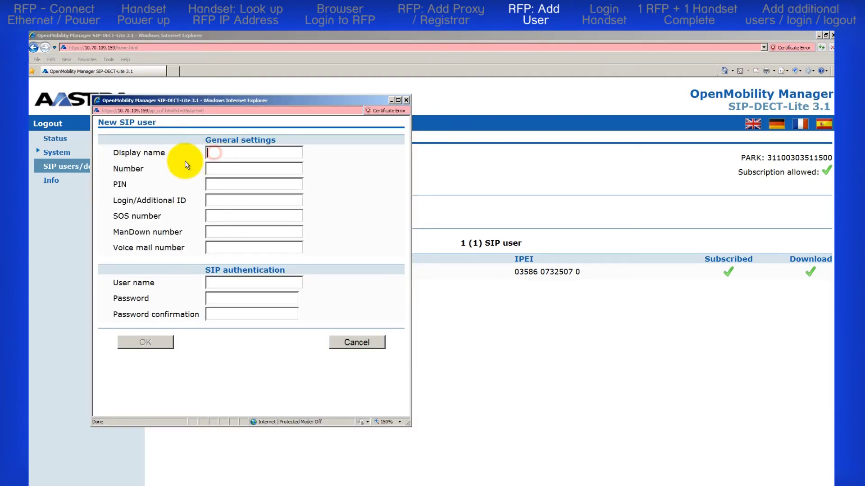
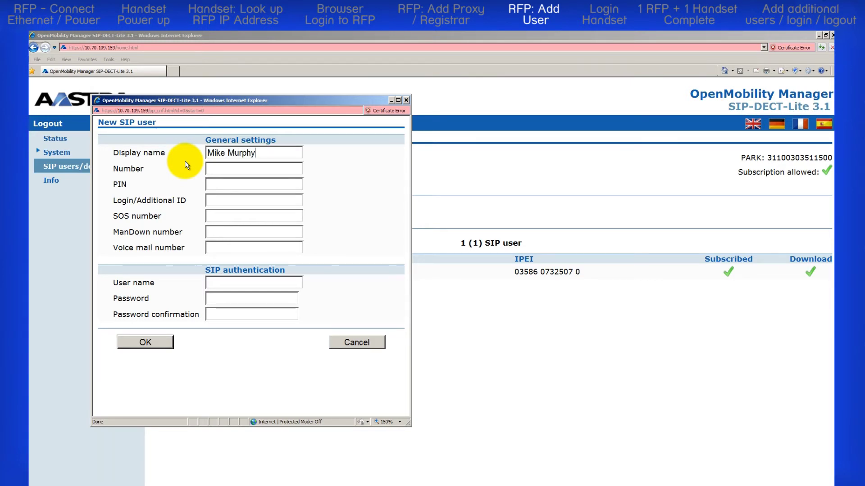
{"action": "key", "text": "Tab"}
{"action": "type", "text": "48"}
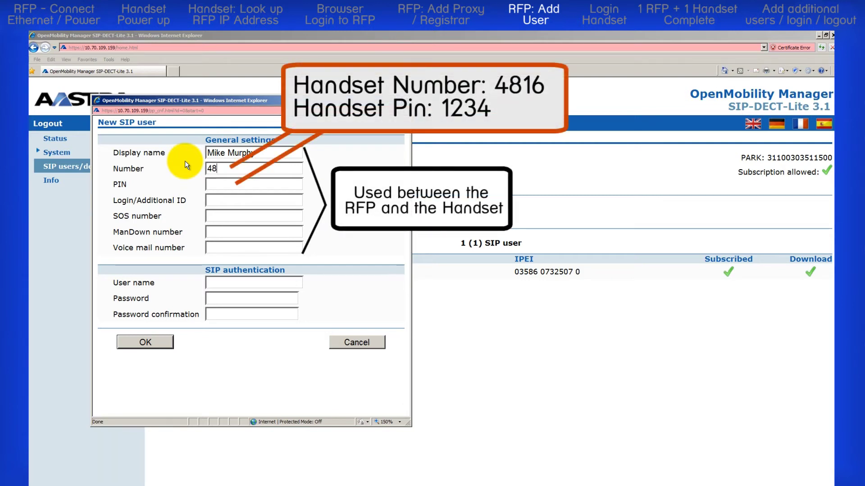
{"action": "type", "text": "16"}
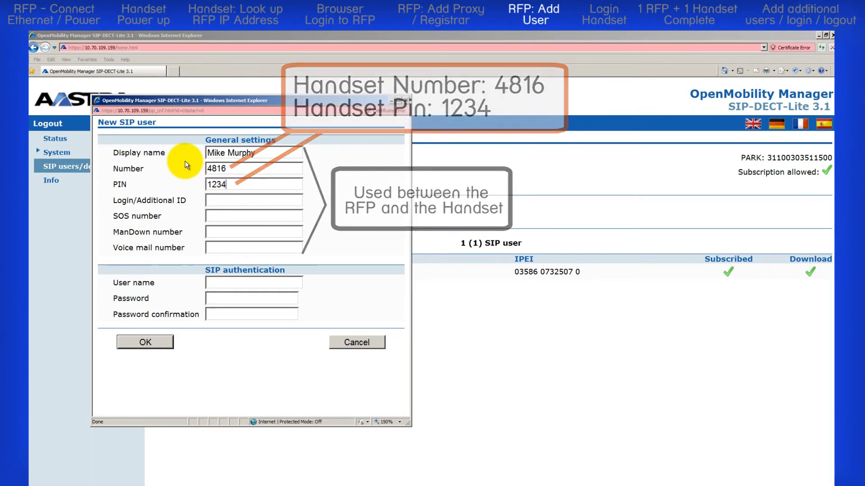
{"action": "left_click", "coordinate": [210, 283]}
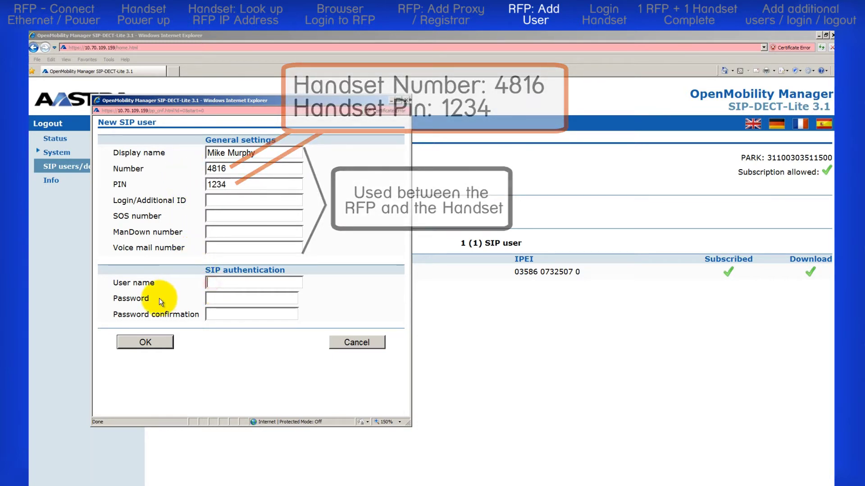
{"action": "type", "text": "4816"}
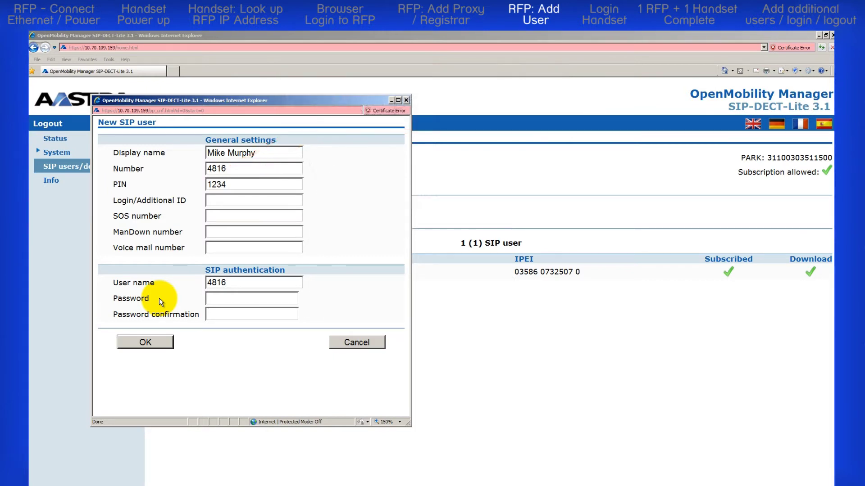
{"action": "left_click", "coordinate": [142, 342]}
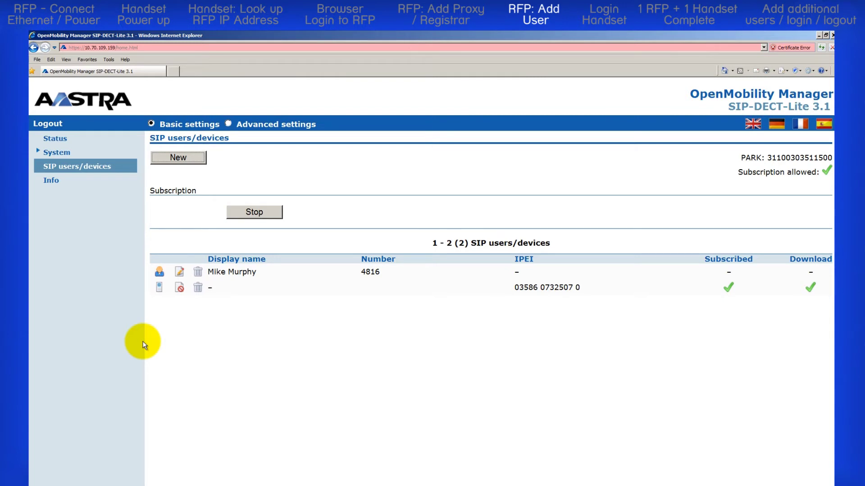
Step: Save a database backup to the RFP's USB stick from DB management
{"action": "left_click", "coordinate": [56, 153]}
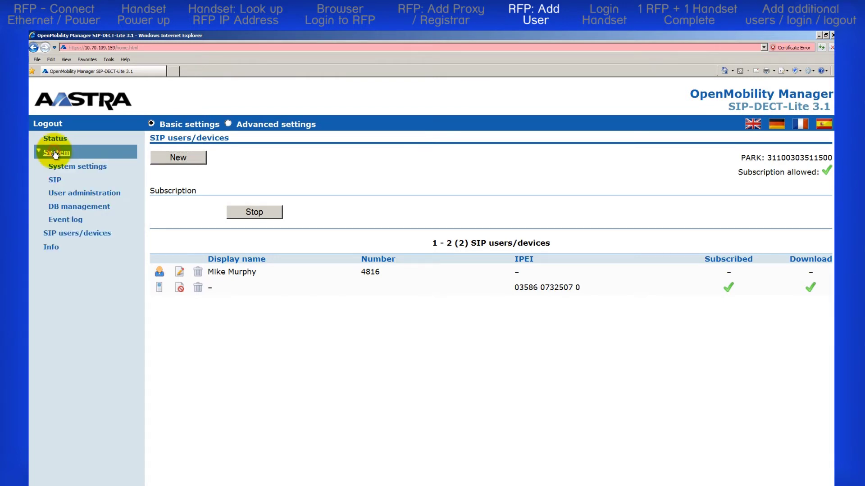
{"action": "left_click", "coordinate": [72, 208]}
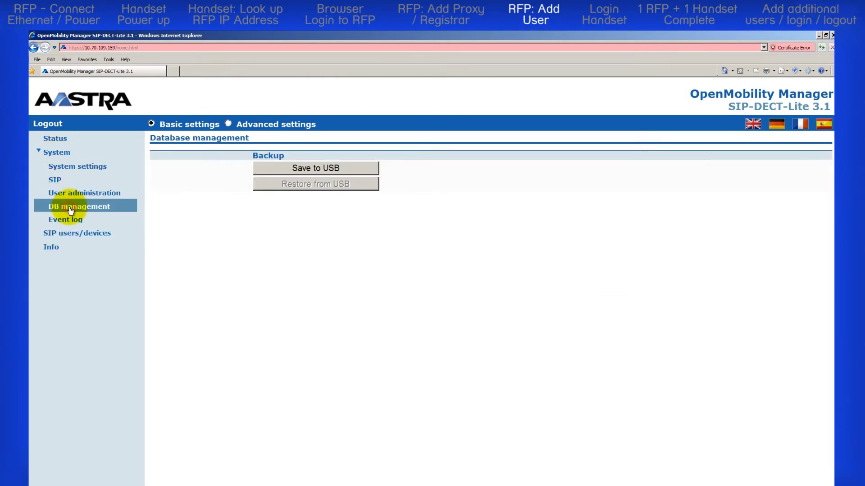
{"action": "left_click", "coordinate": [279, 165]}
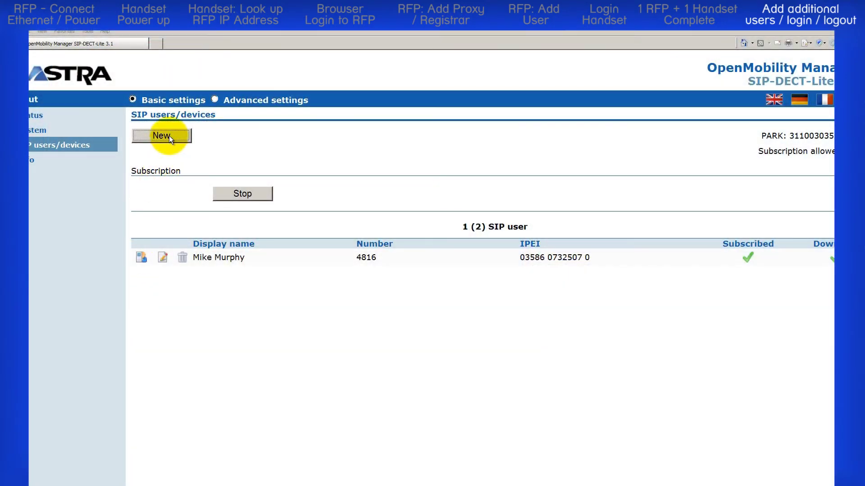
{"action": "left_click", "coordinate": [169, 135]}
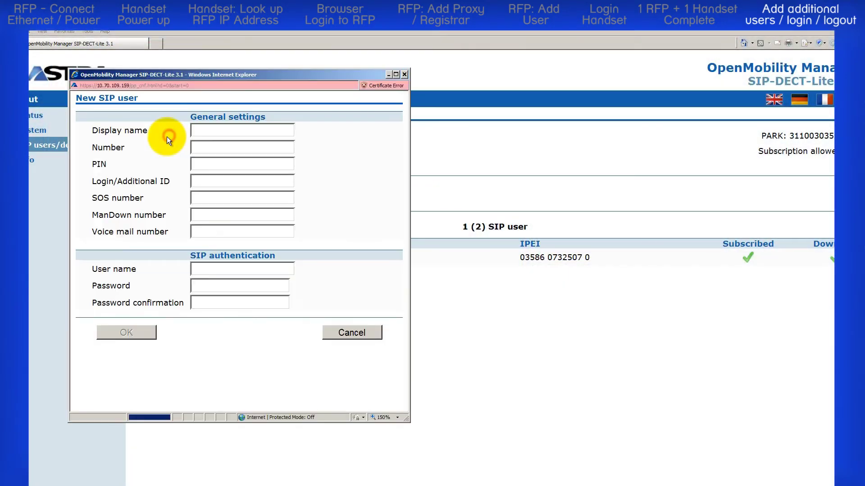
{"action": "left_click", "coordinate": [203, 131]}
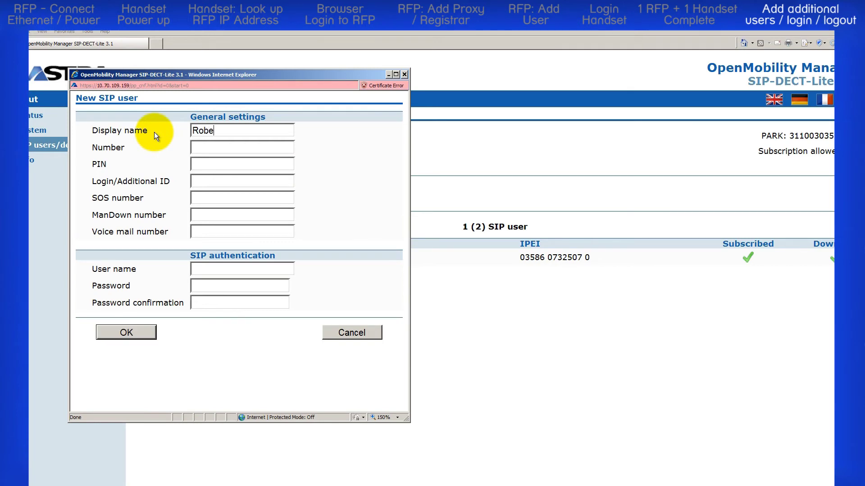
{"action": "key", "text": "Tab"}
{"action": "type", "text": "4817"}
{"action": "key", "text": "Tab"}
{"action": "left_click", "coordinate": [127, 332]}
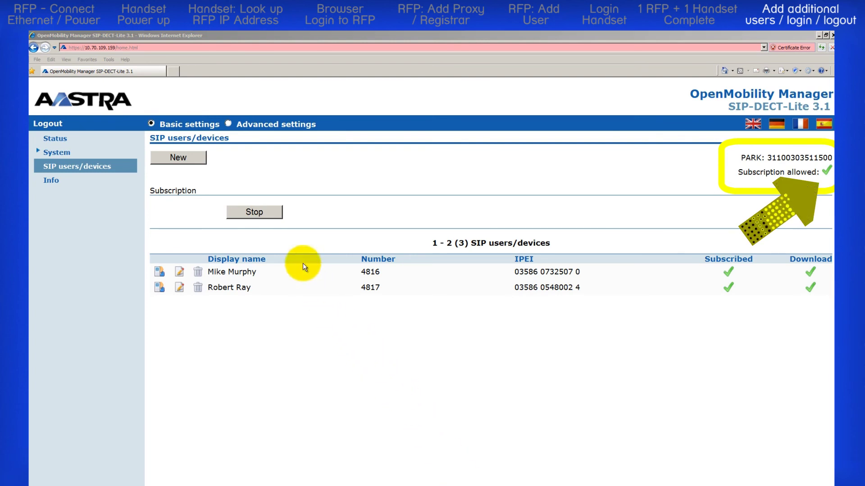
{"action": "left_click", "coordinate": [269, 214]}
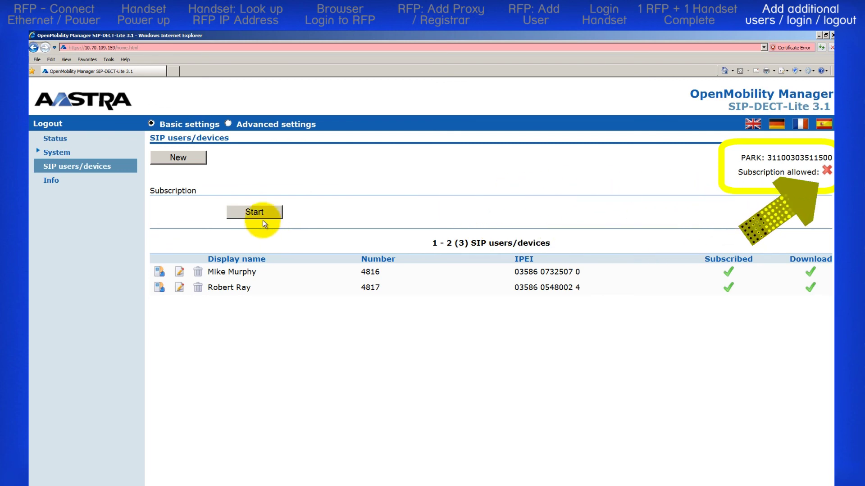
{"action": "left_click", "coordinate": [256, 211]}
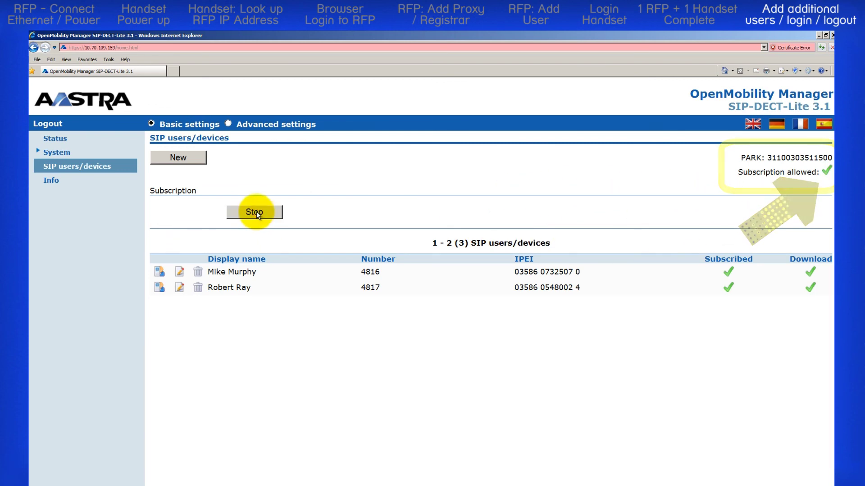